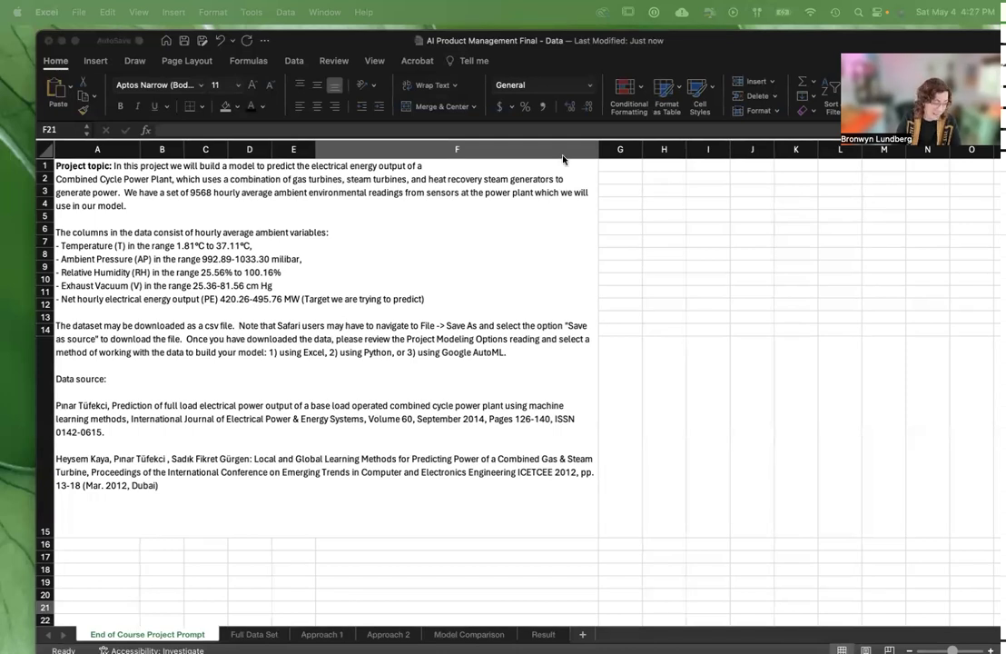
Browse the Full Data Set sheet's AT, V, AP, RH and PE rows, then select the PE header in E2
left_click(266, 635)
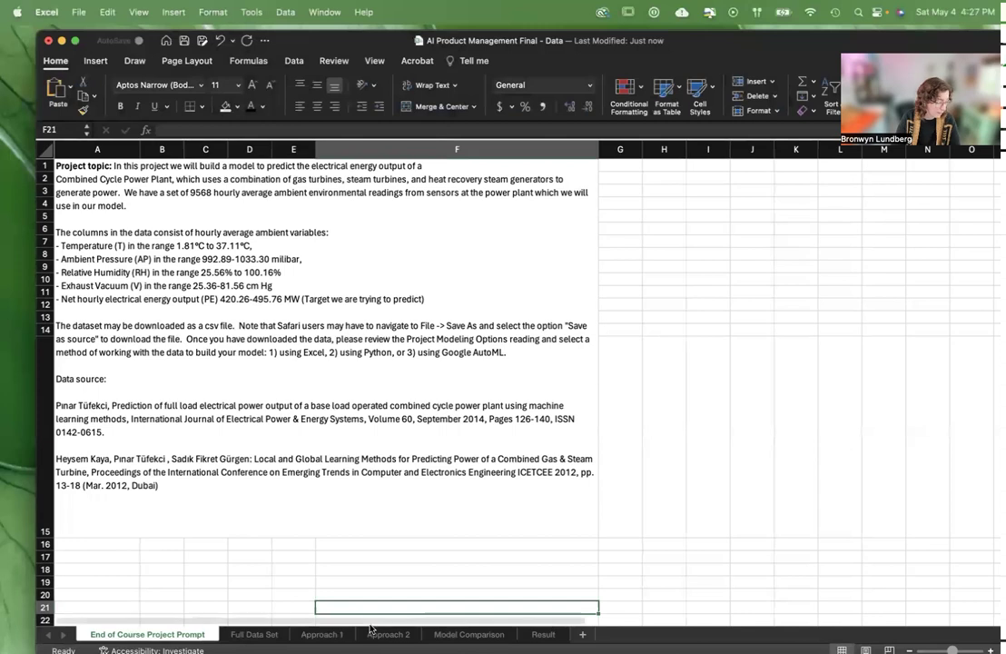
left_click(265, 636)
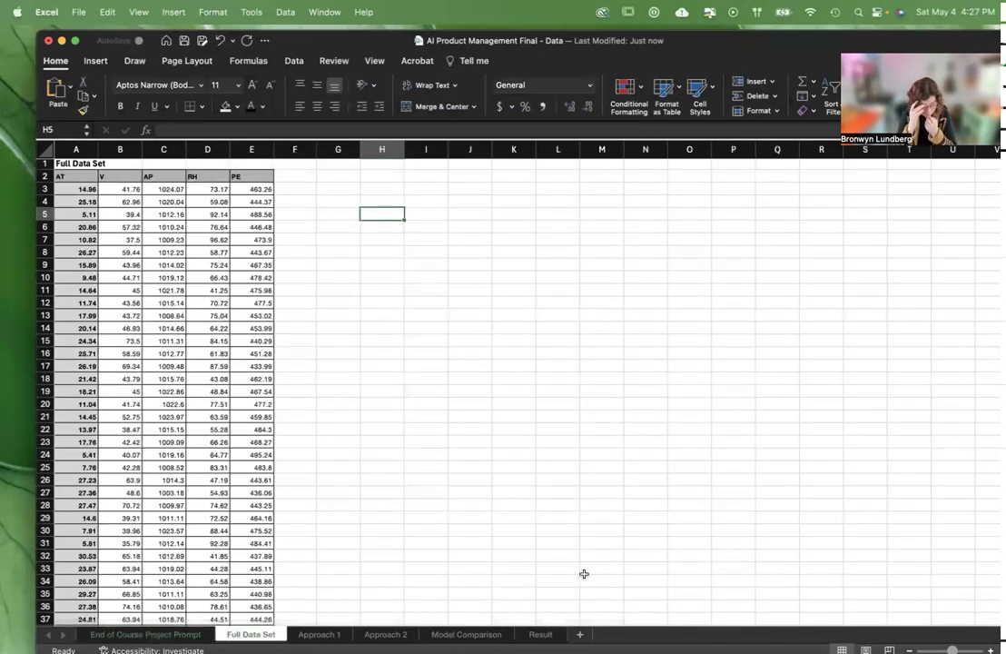
scroll(584, 574, "right", 2)
scroll(538, 417, "left", 2)
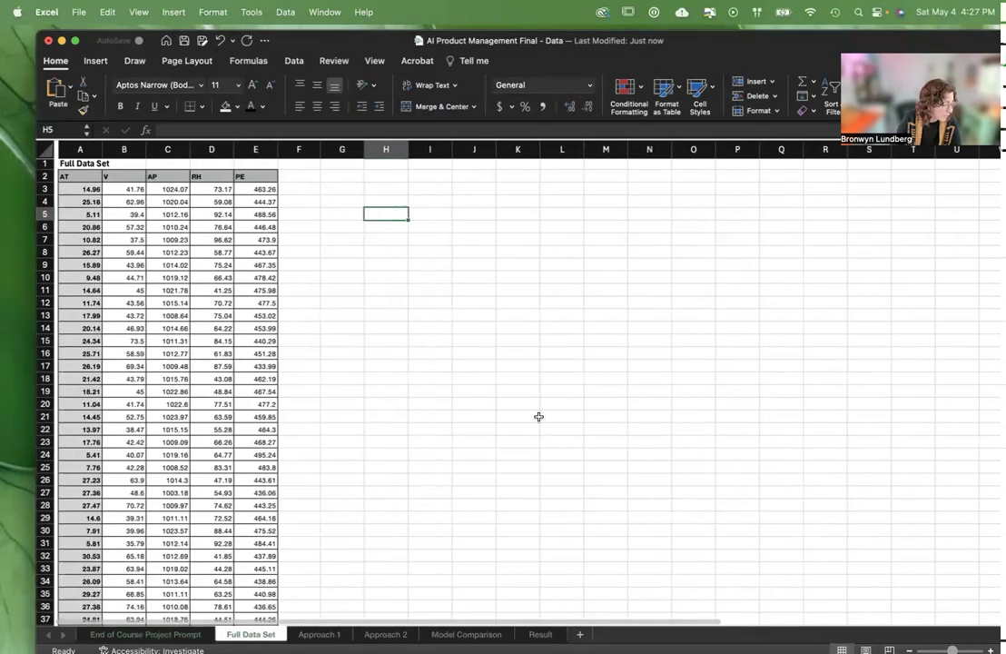
scroll(539, 417, "down", 20)
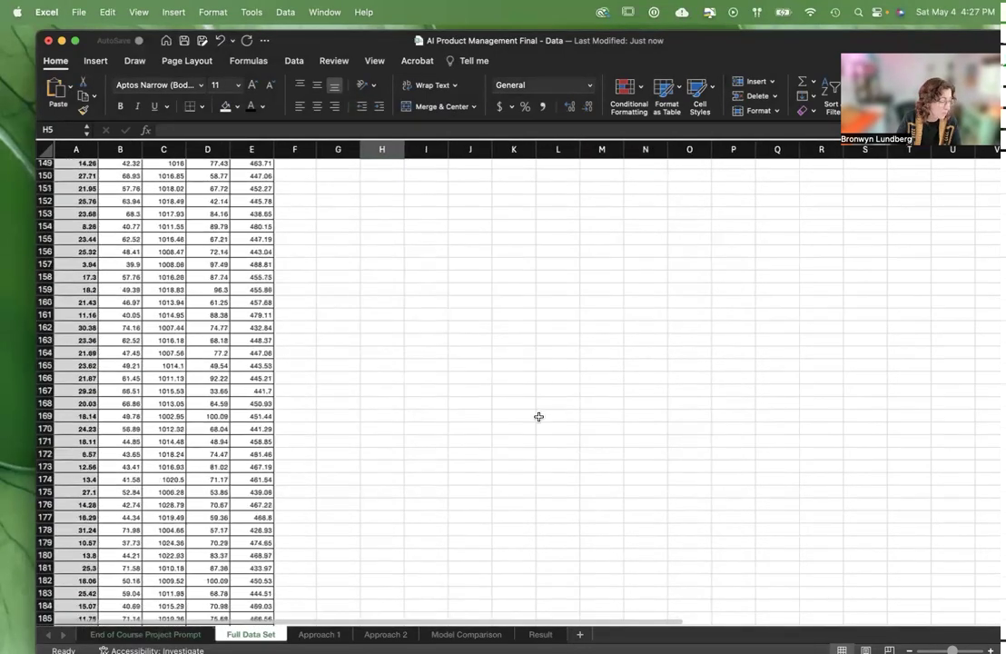
scroll(539, 417, "down", 20)
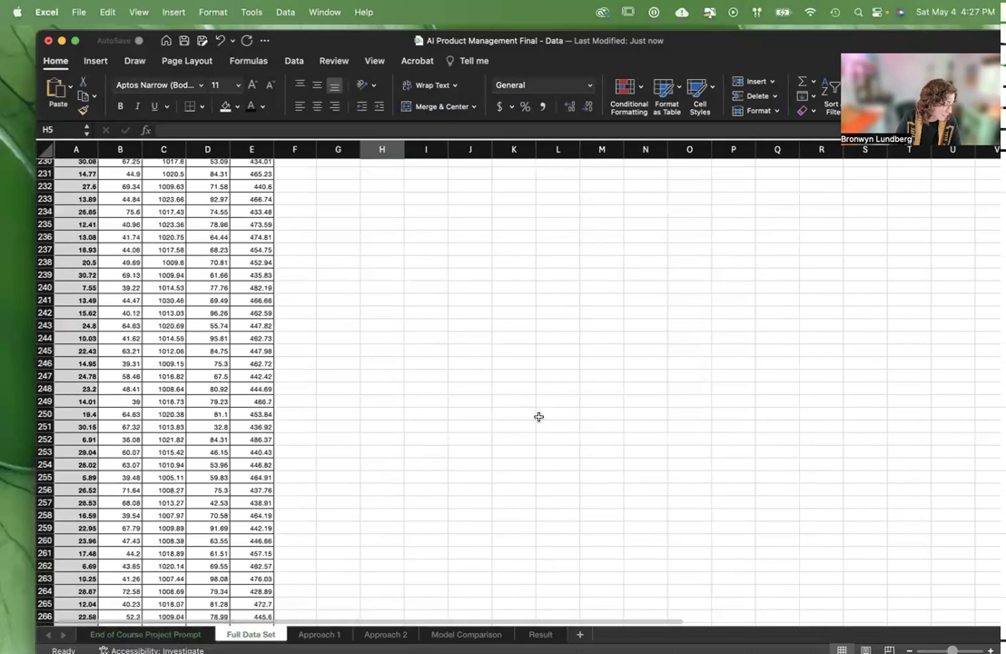
scroll(539, 417, "down", 20)
scroll(538, 416, "up", 20)
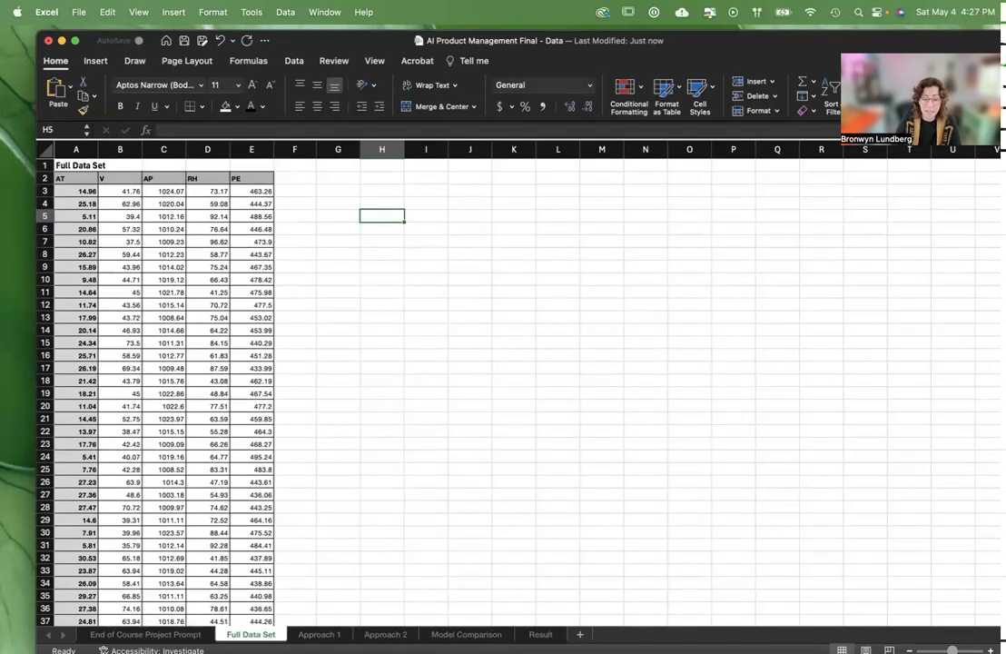
left_click(259, 178)
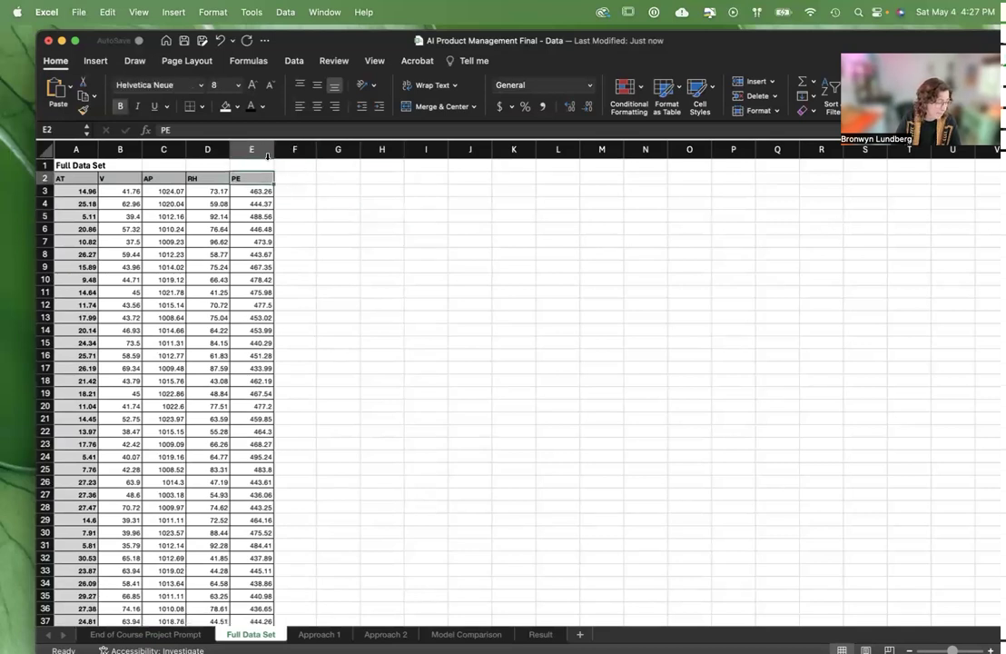
left_click(338, 192)
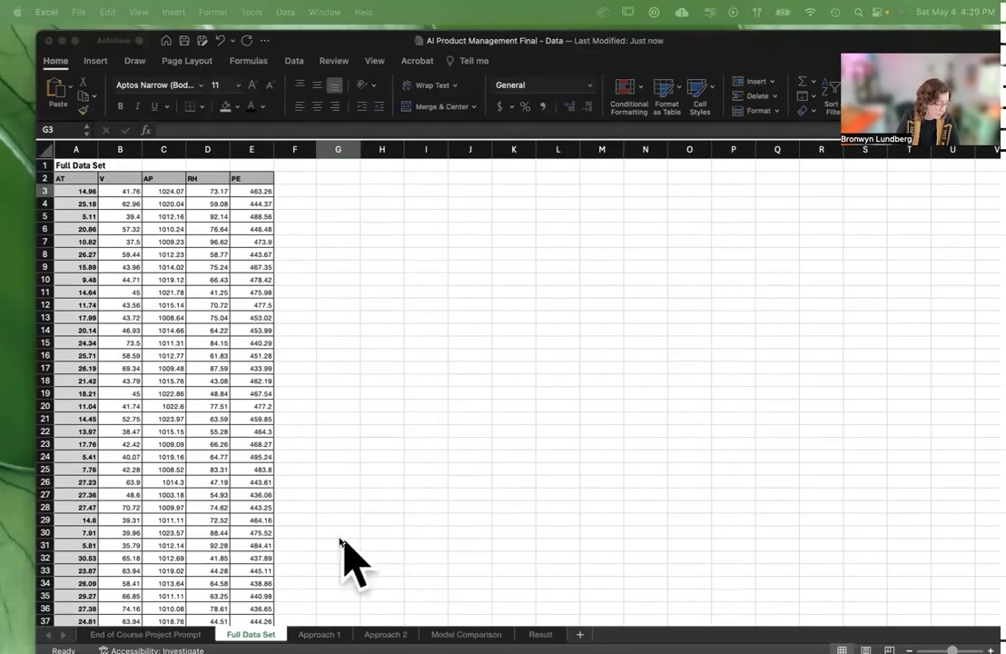
Switch to the Approach 1 sheet at column A and select the Model A training set title
left_click(322, 636)
left_click(323, 636)
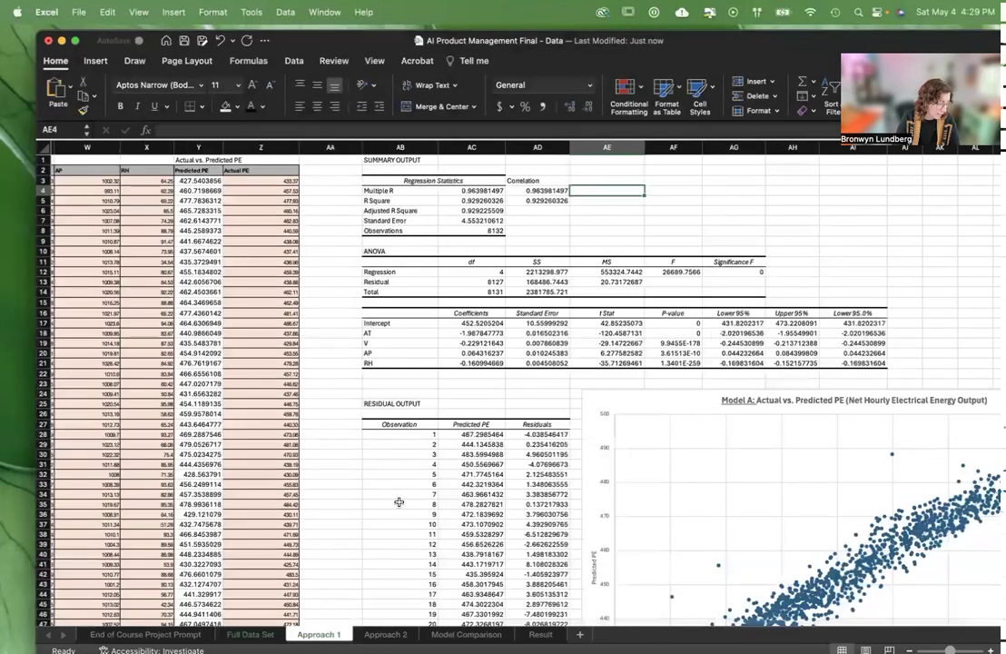
scroll(382, 482, "left", 5)
scroll(382, 482, "left", 10)
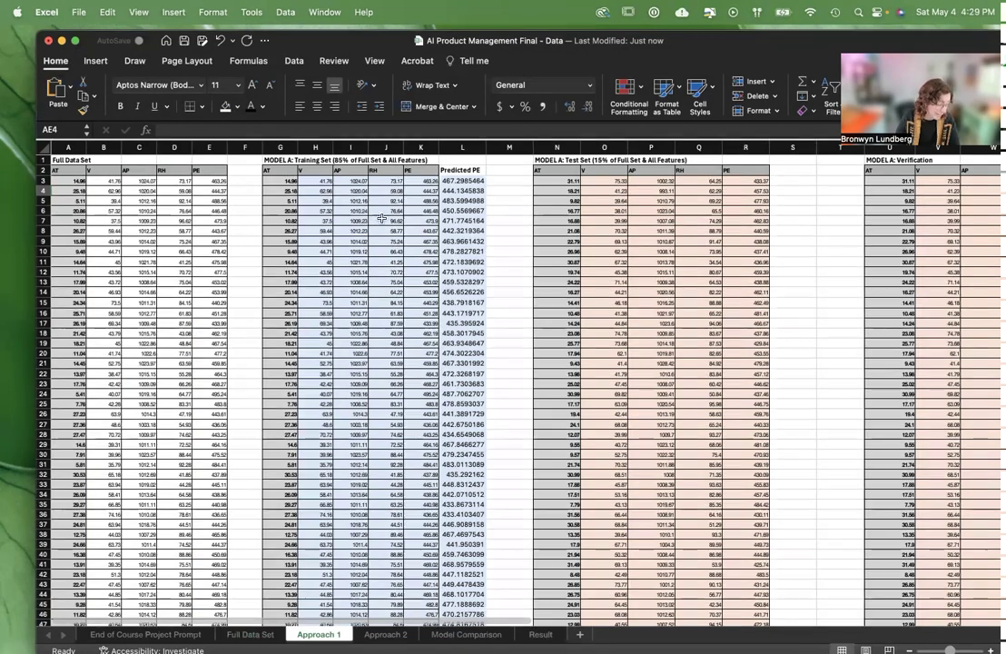
left_click(277, 158)
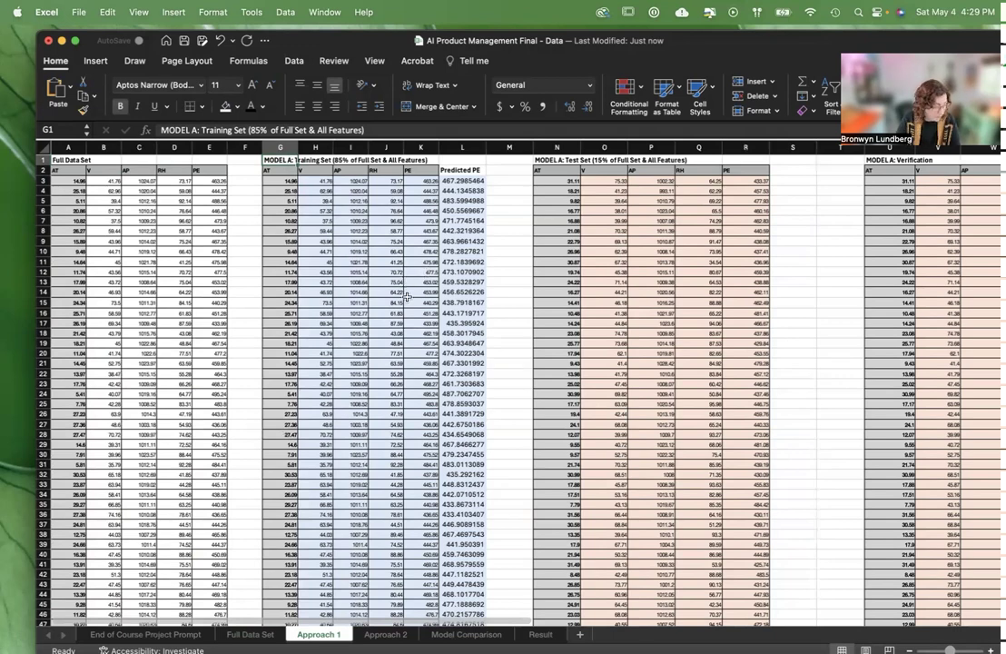
Scroll right on Approach 1 to Model A's SUMMARY OUTPUT (R Square 0.9293) and PE chart
scroll(449, 264, "right", 2)
scroll(451, 264, "right", 2)
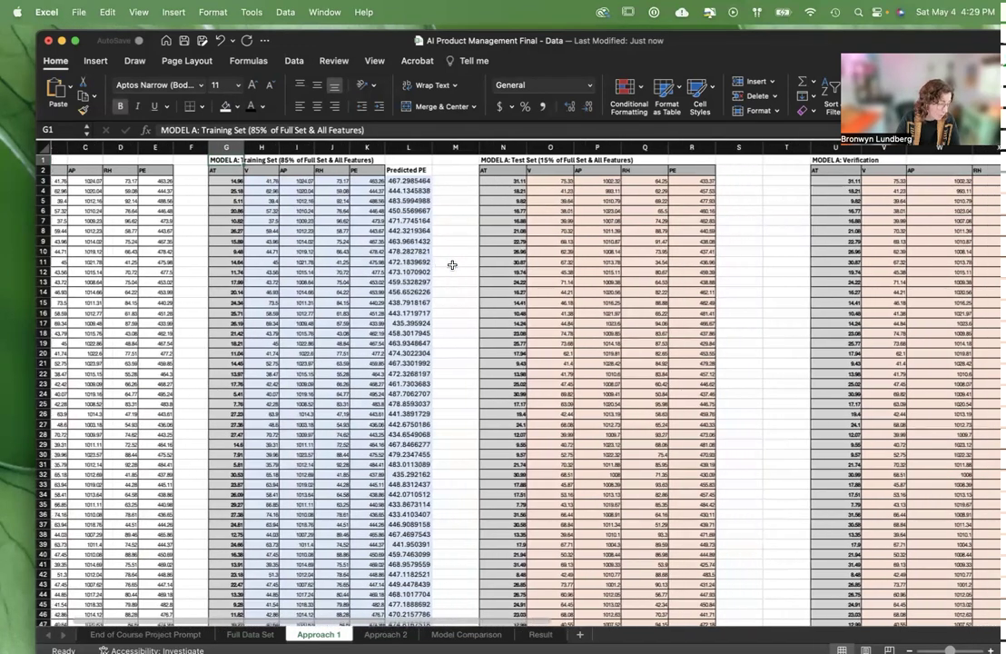
scroll(451, 265, "right", 3)
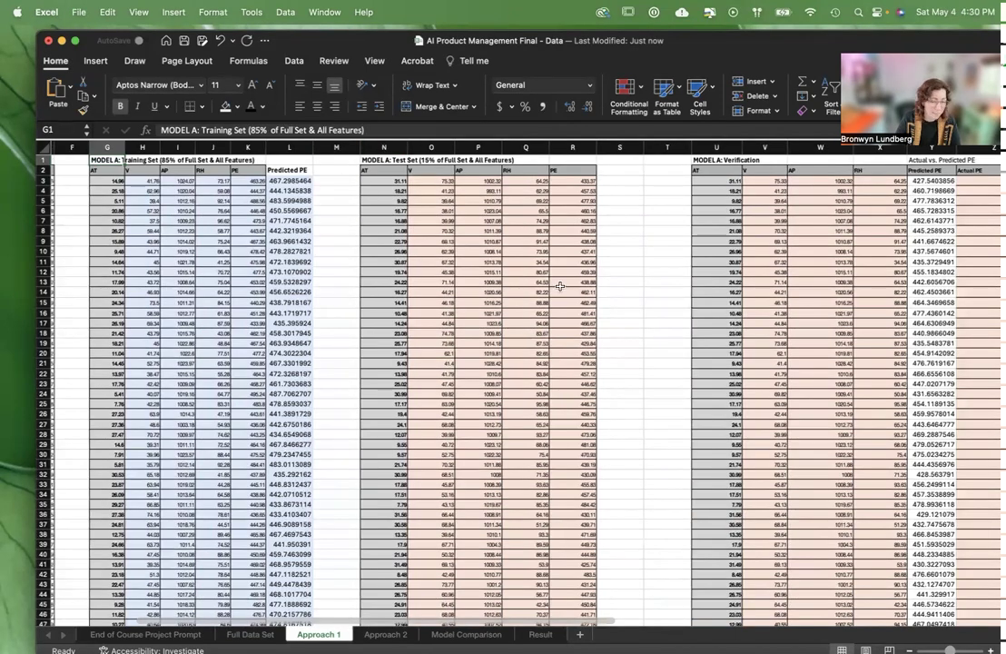
scroll(704, 356, "right", 2)
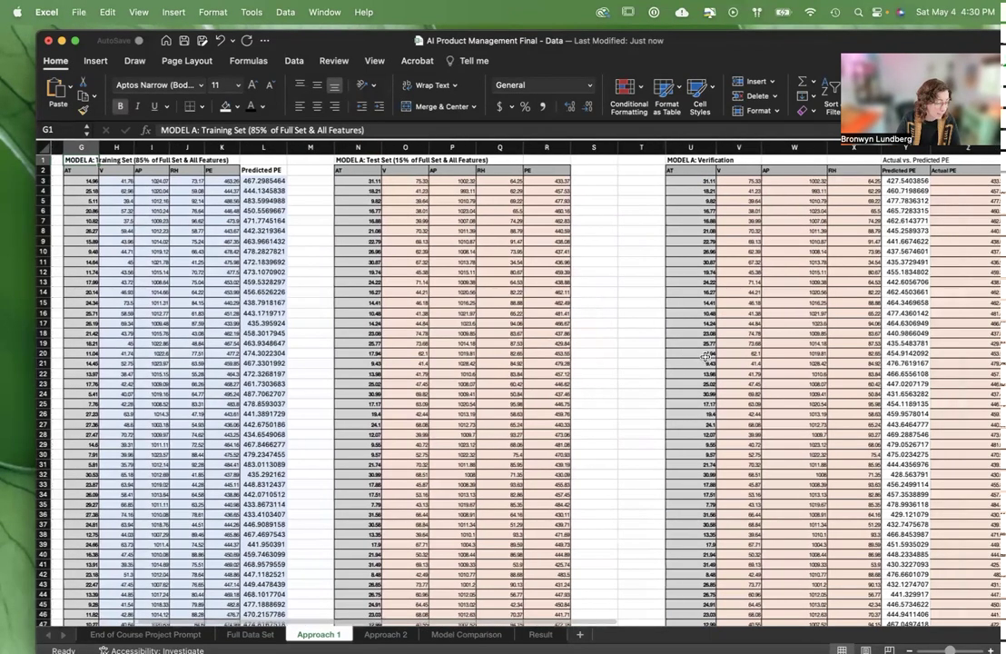
scroll(705, 356, "right", 8)
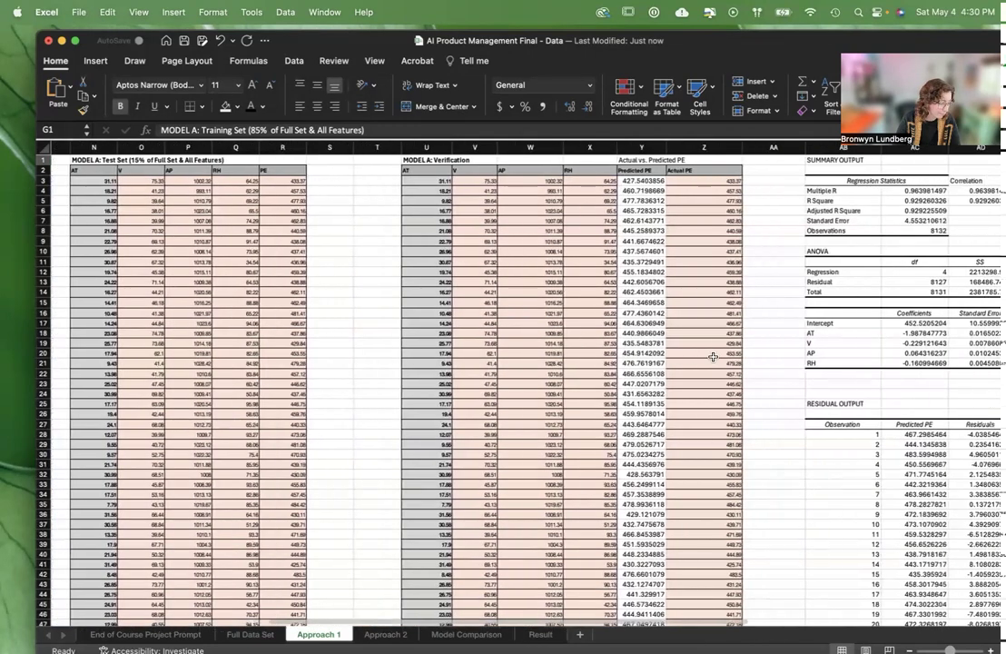
scroll(713, 357, "right", 8)
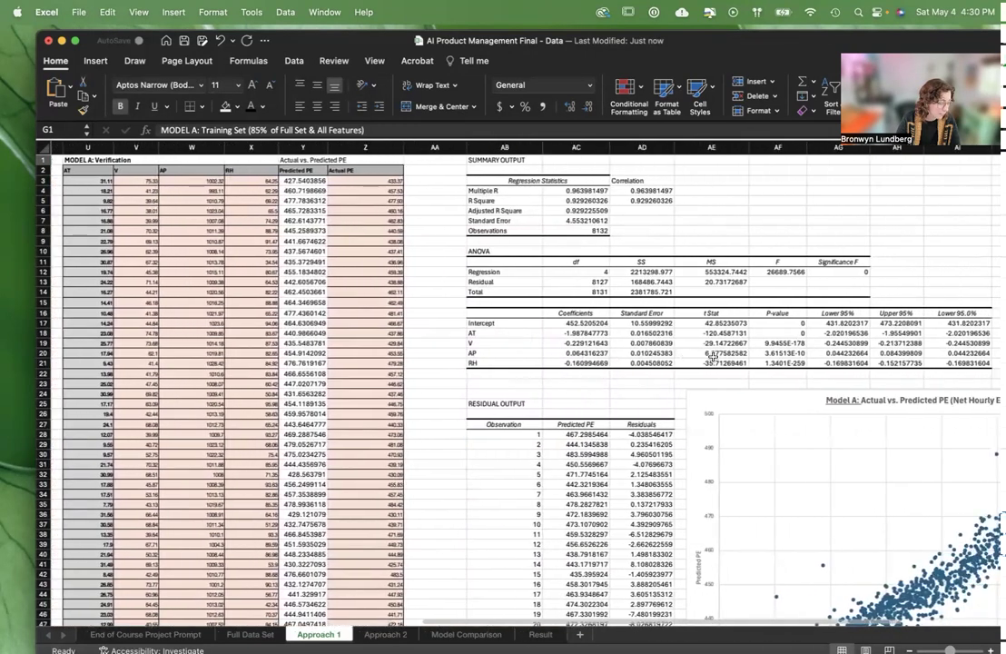
scroll(713, 357, "right", 5)
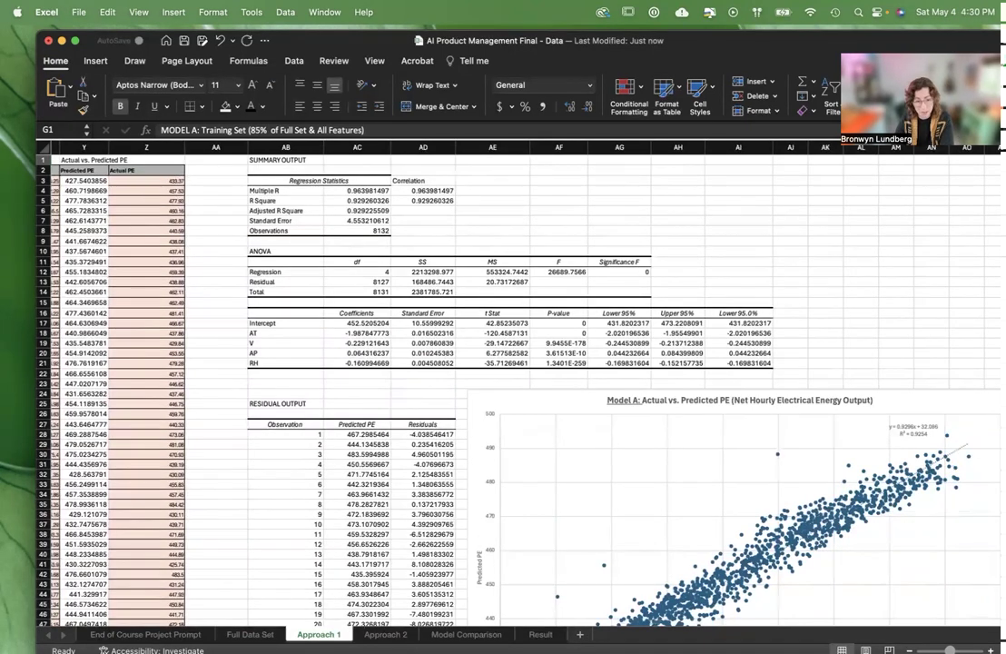
left_click(281, 355)
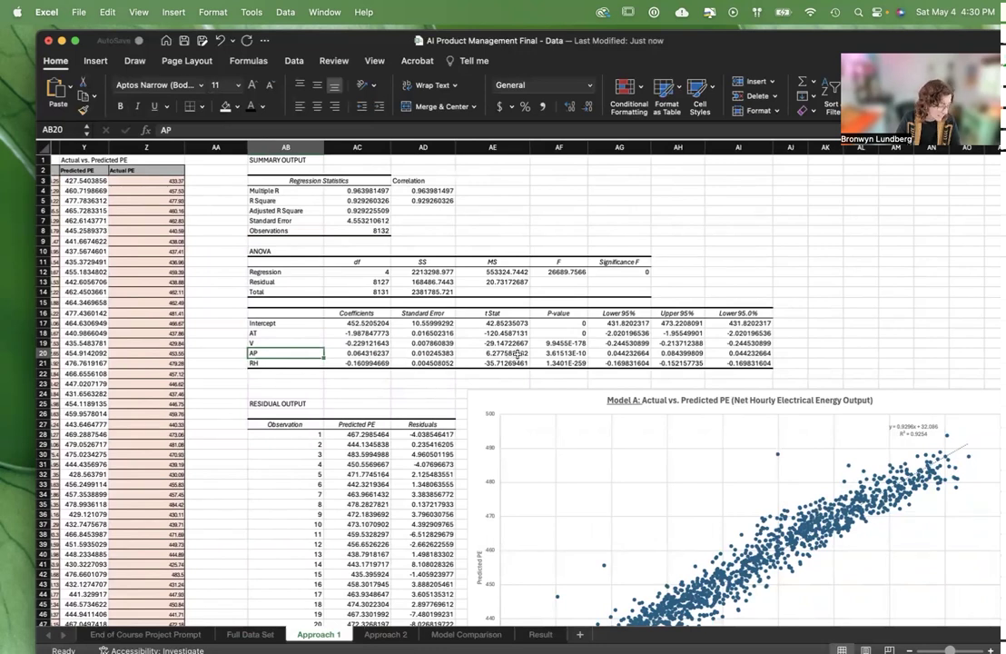
left_click(517, 353)
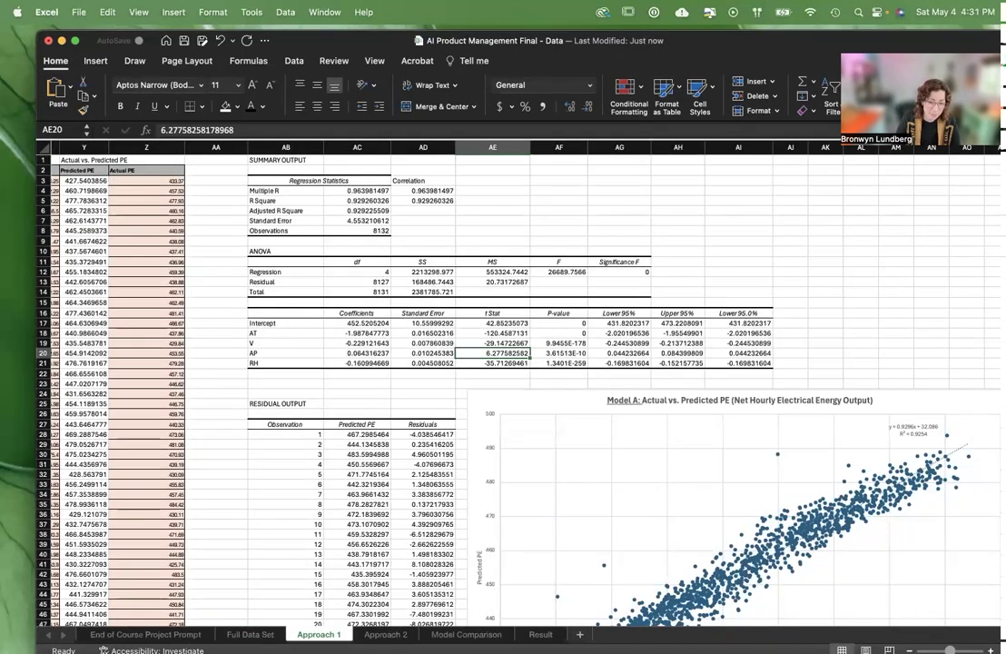
mouse_move(722, 590)
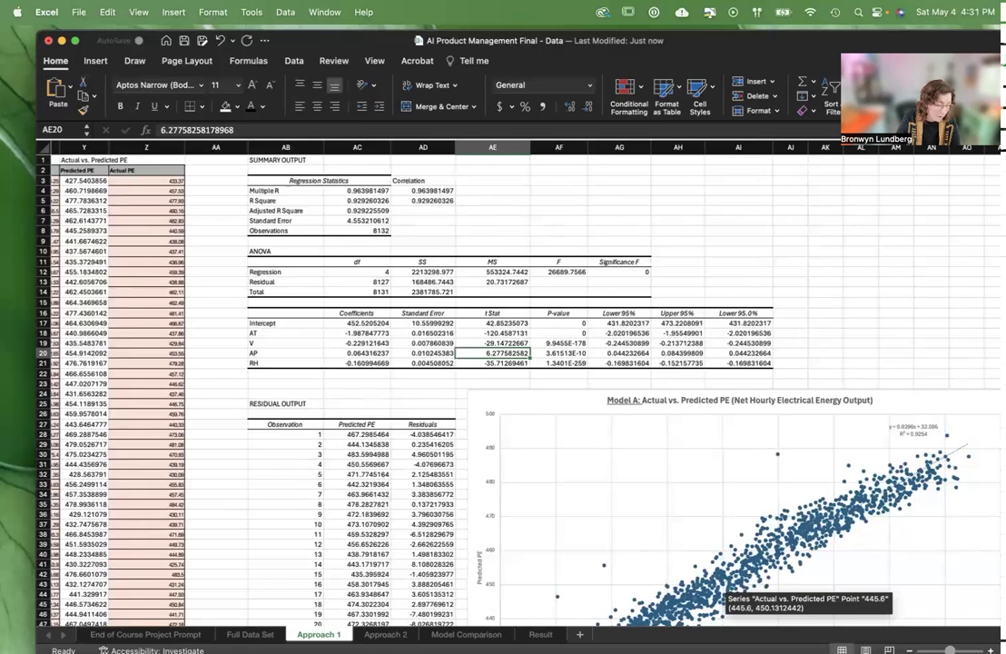
left_click(382, 634)
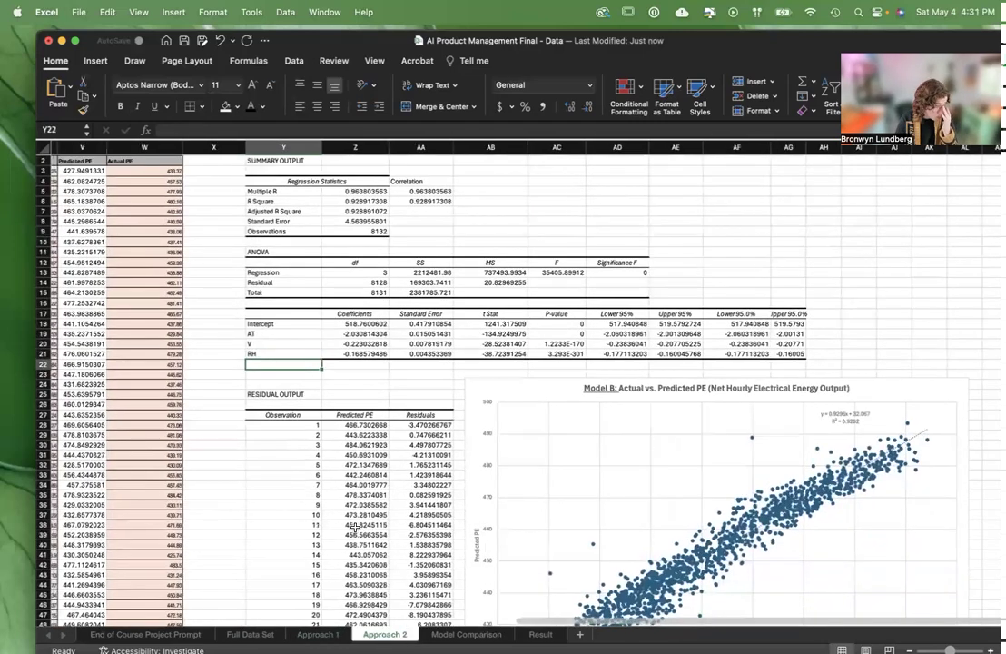
scroll(354, 526, "left", 15)
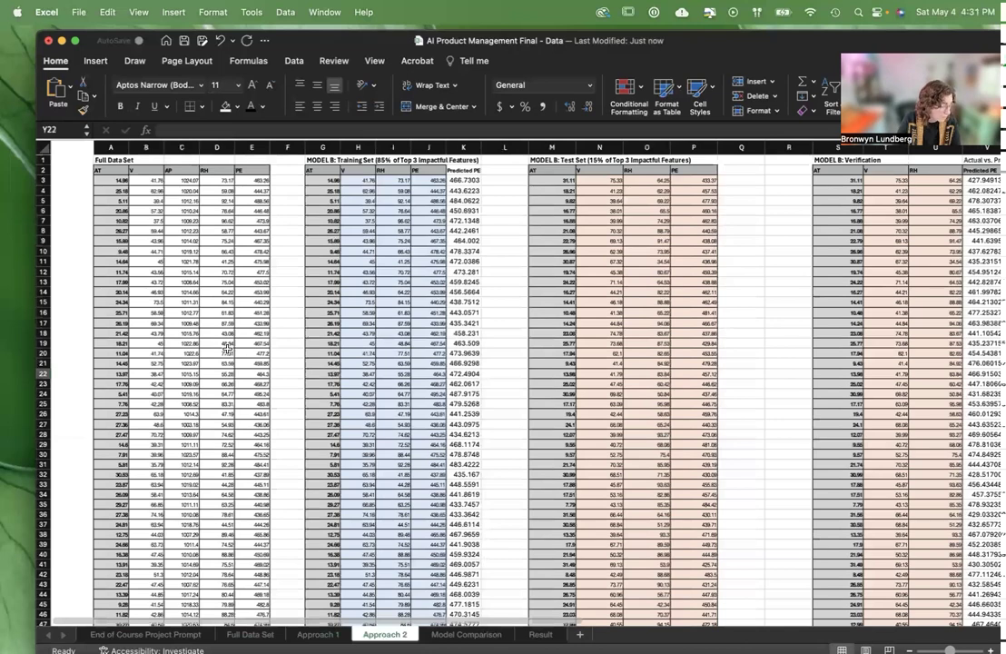
scroll(279, 185, "down", 1)
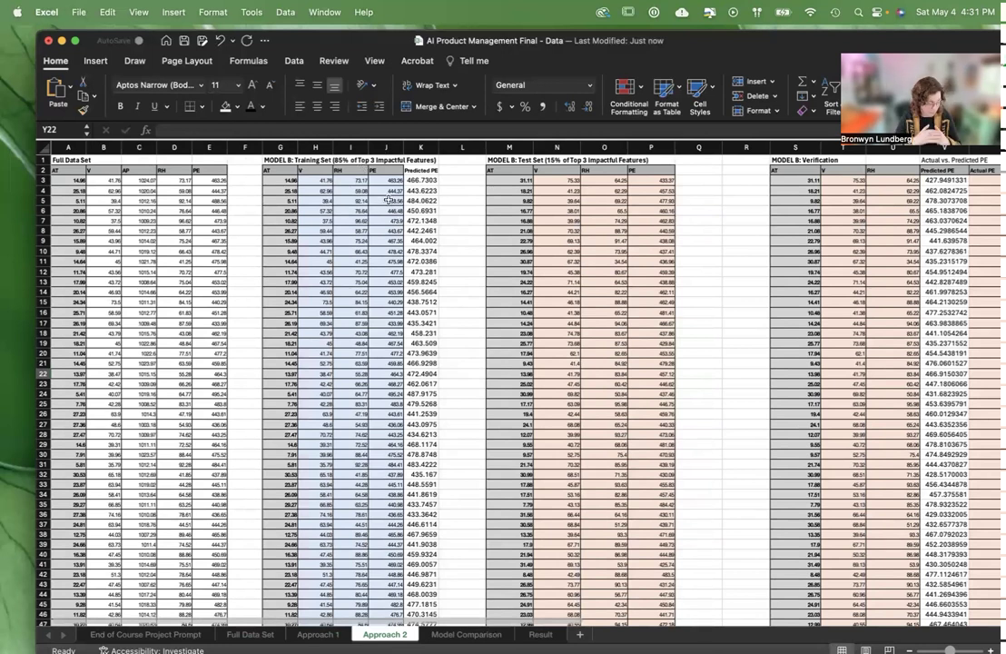
scroll(389, 201, "right", 5)
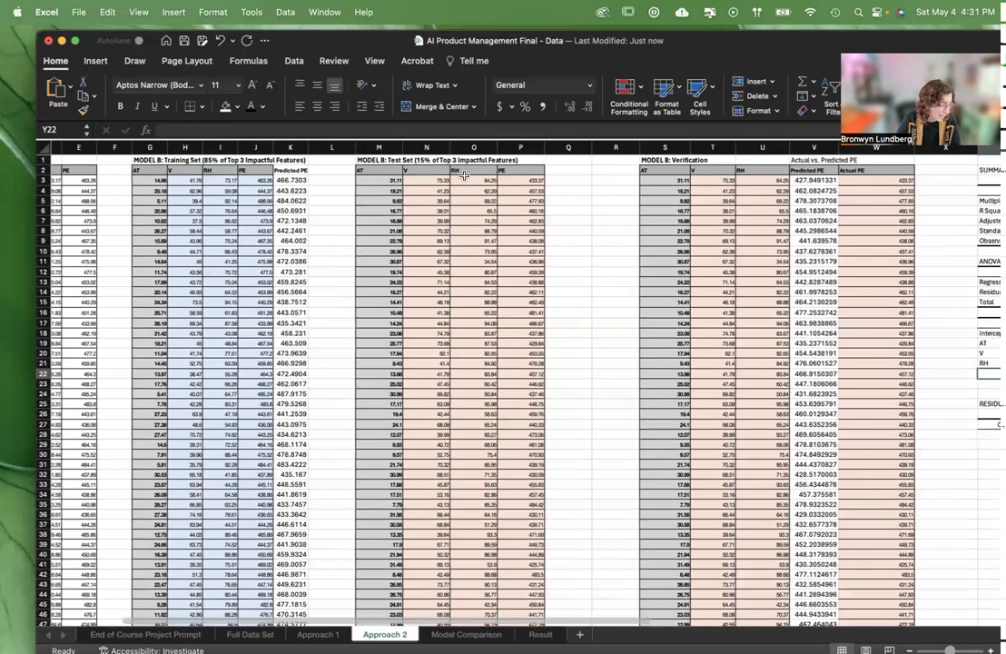
scroll(463, 175, "right", 6)
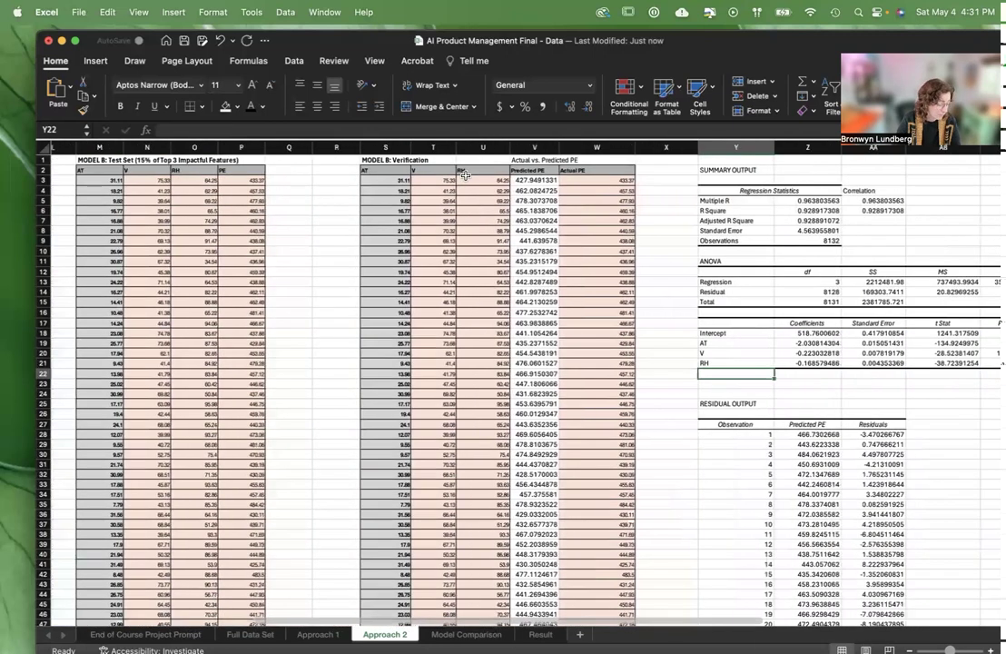
scroll(463, 174, "right", 4)
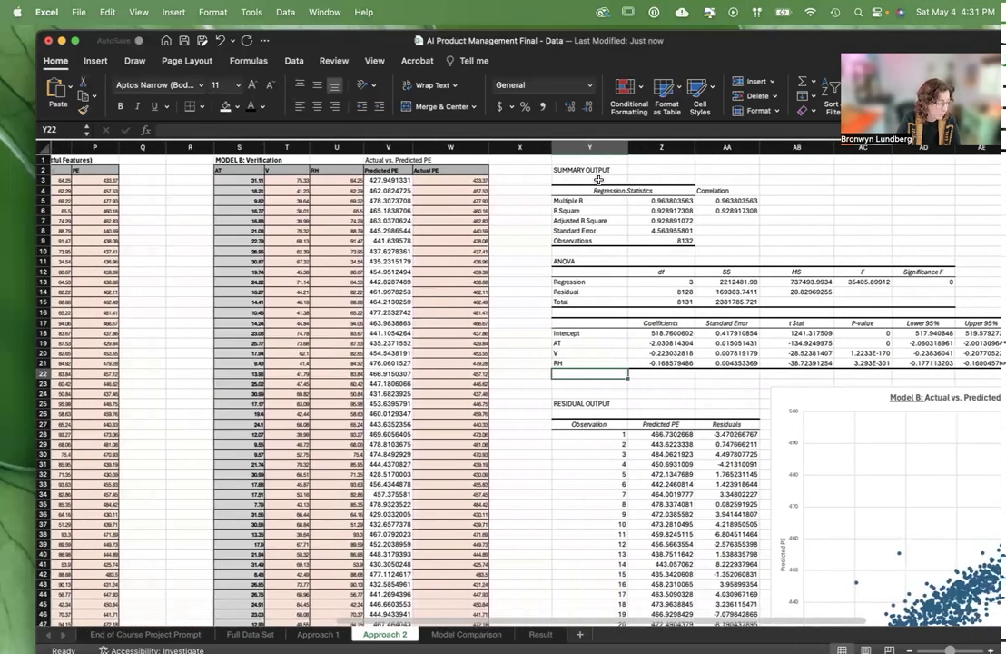
double_click(736, 201)
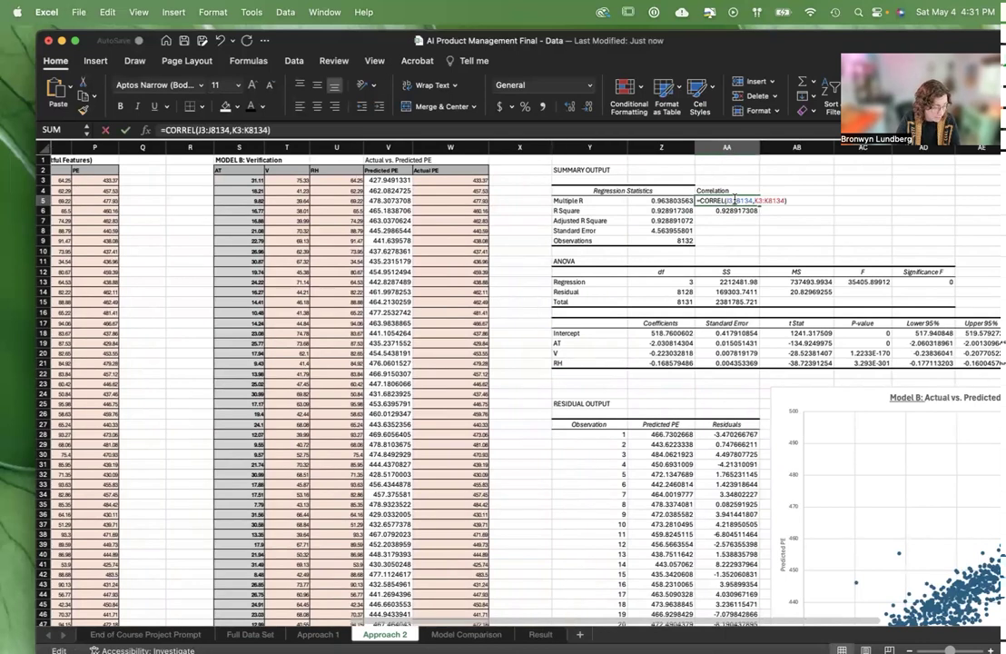
left_click(678, 200)
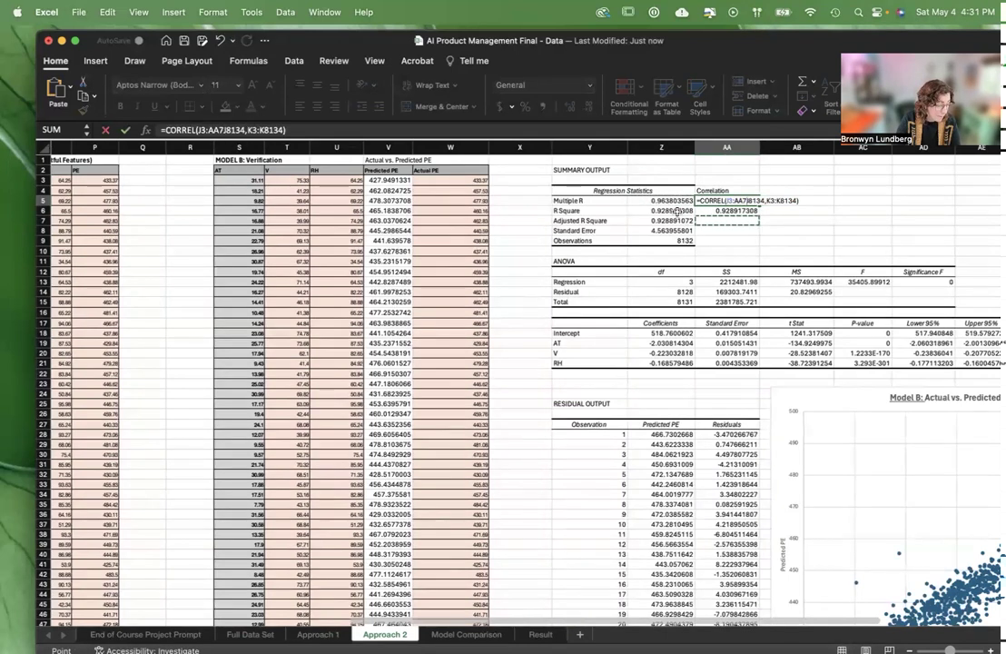
left_click(685, 210)
left_click(727, 230)
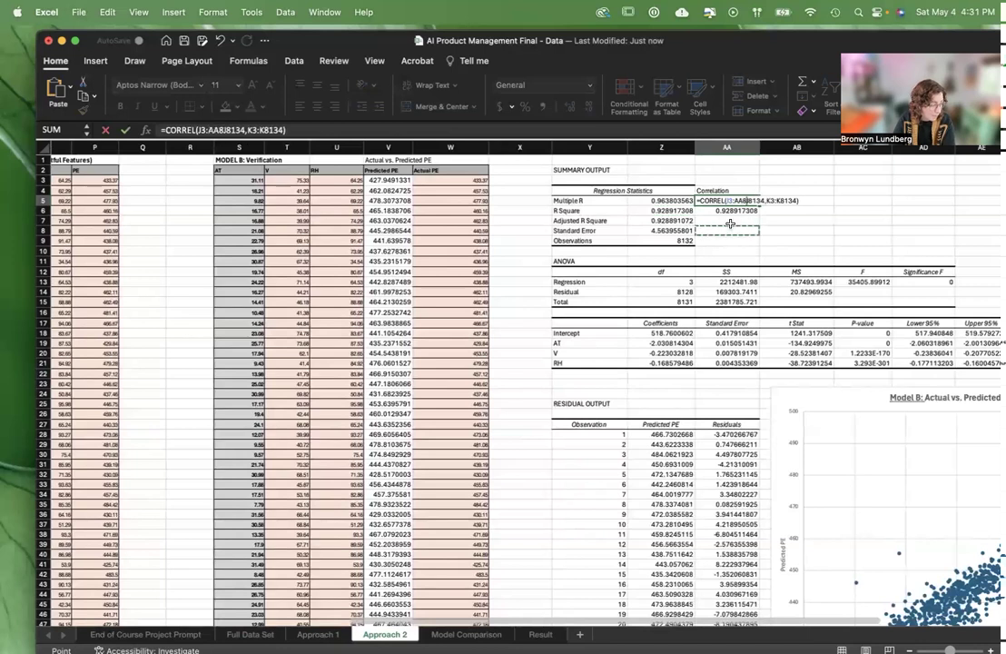
left_click(816, 209)
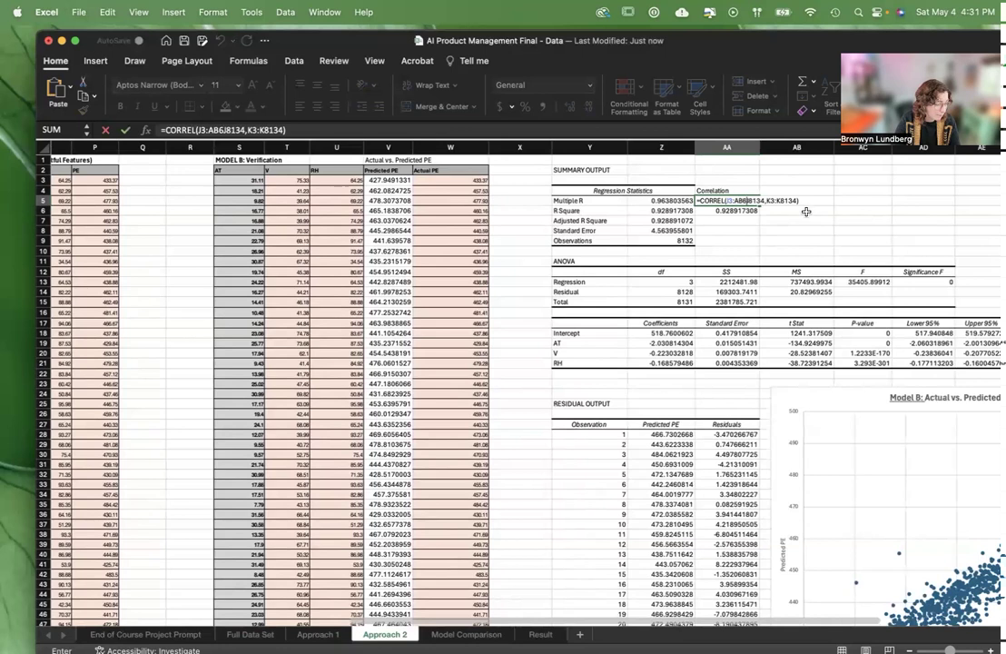
key("Return")
left_click(797, 210)
left_click(722, 201)
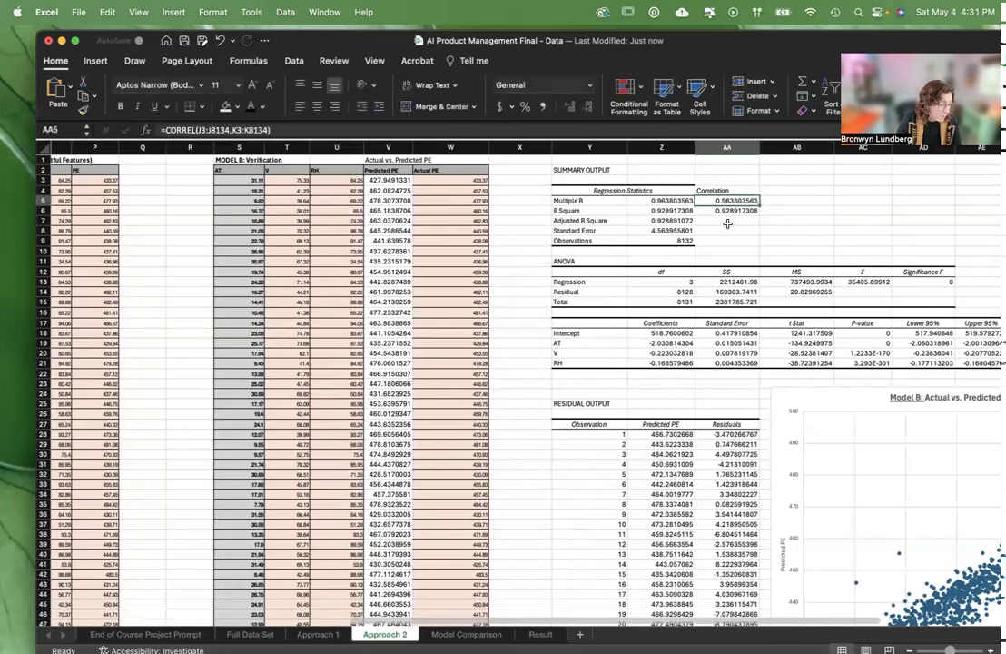
key("ctrl+Page_Up")
key("ctrl+Page_Up")
left_click(385, 634)
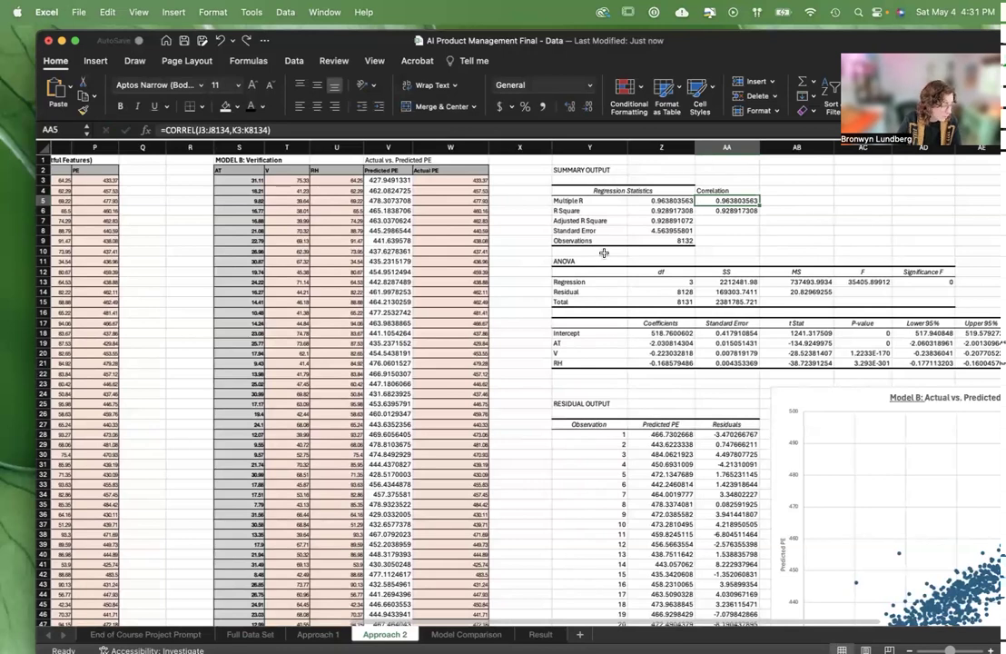
scroll(627, 297, "right", 3)
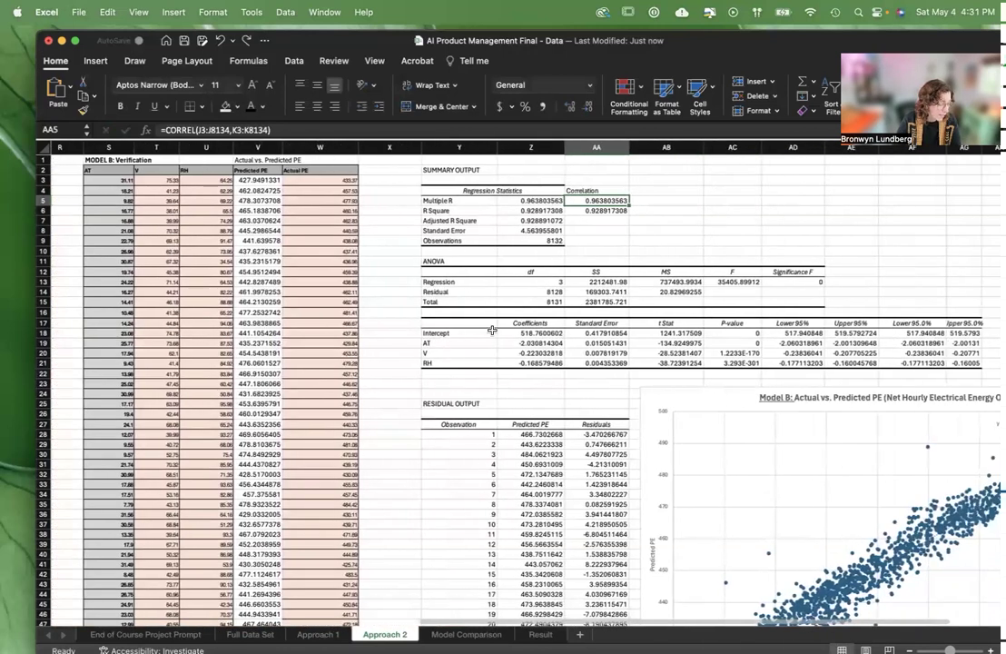
scroll(424, 287, "right", 1)
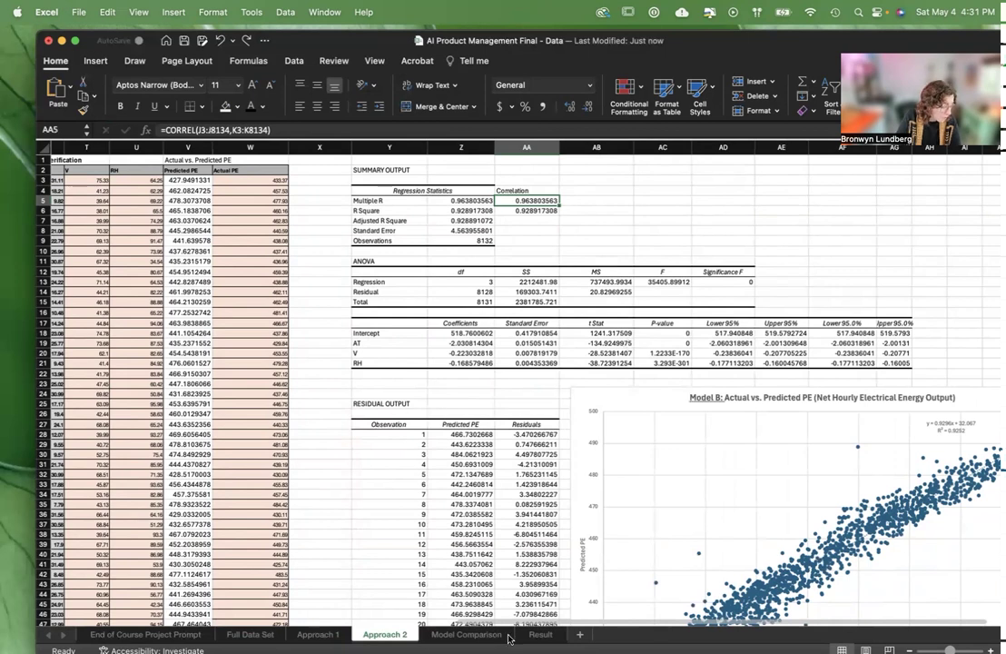
Review the Model Comparison charts and MSE tables: Model A 21.0568663 versus Model B 21.1110379
left_click(471, 636)
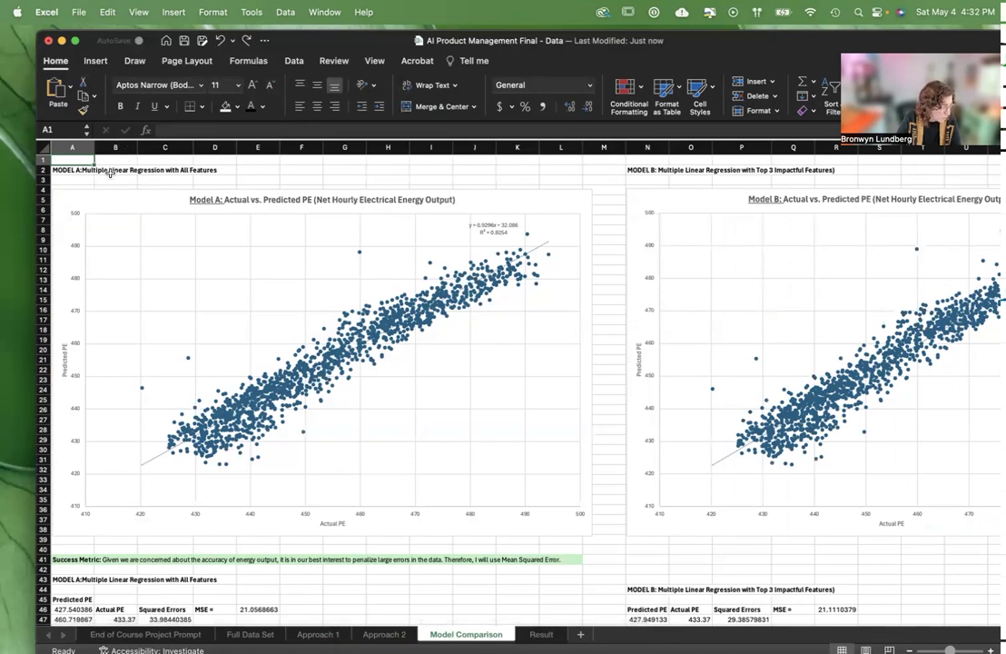
left_click(113, 170)
scroll(315, 176, "right", 5)
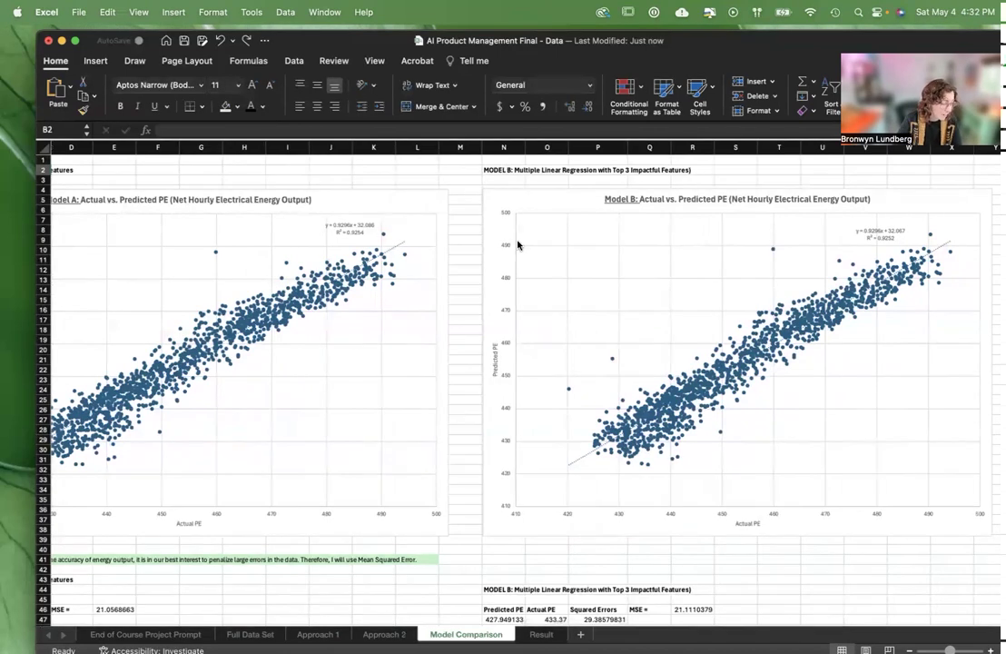
scroll(517, 242, "left", 3)
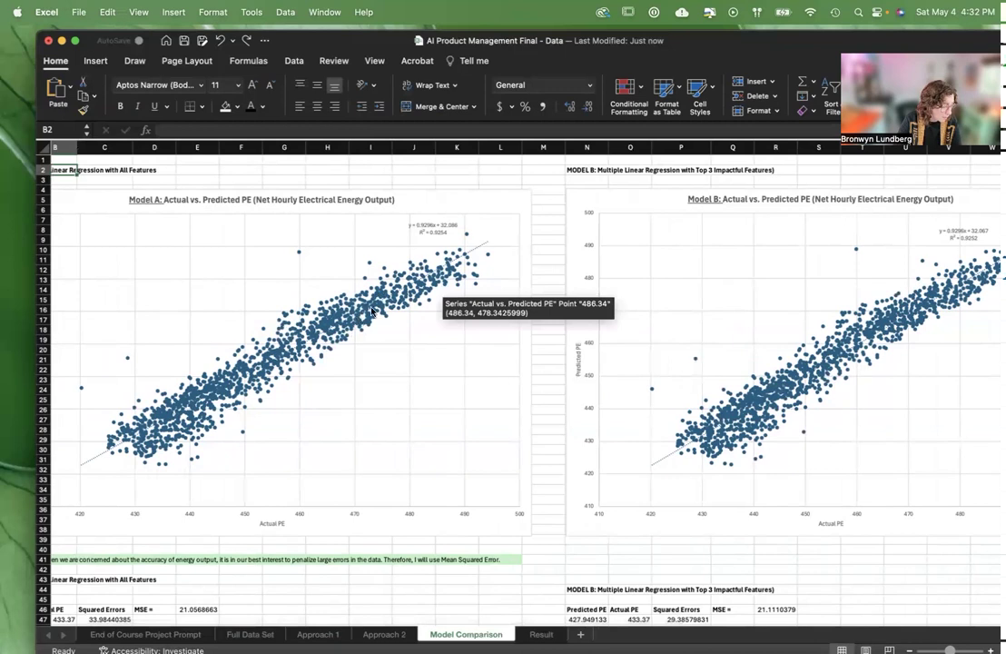
scroll(547, 315, "down", 2)
scroll(547, 315, "left", 1)
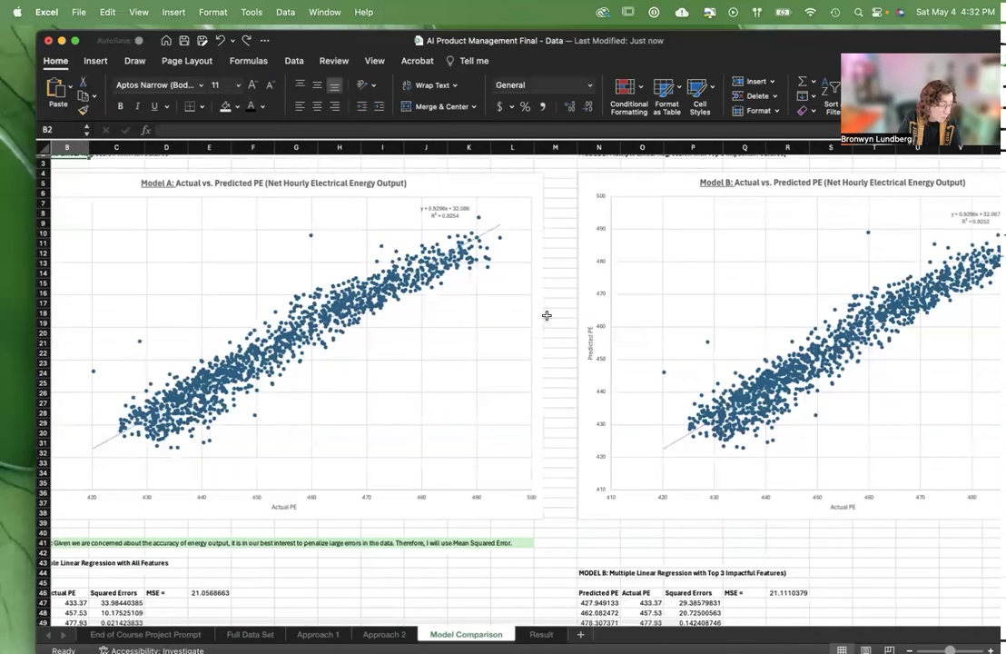
scroll(546, 315, "down", 5)
scroll(546, 315, "left", 1)
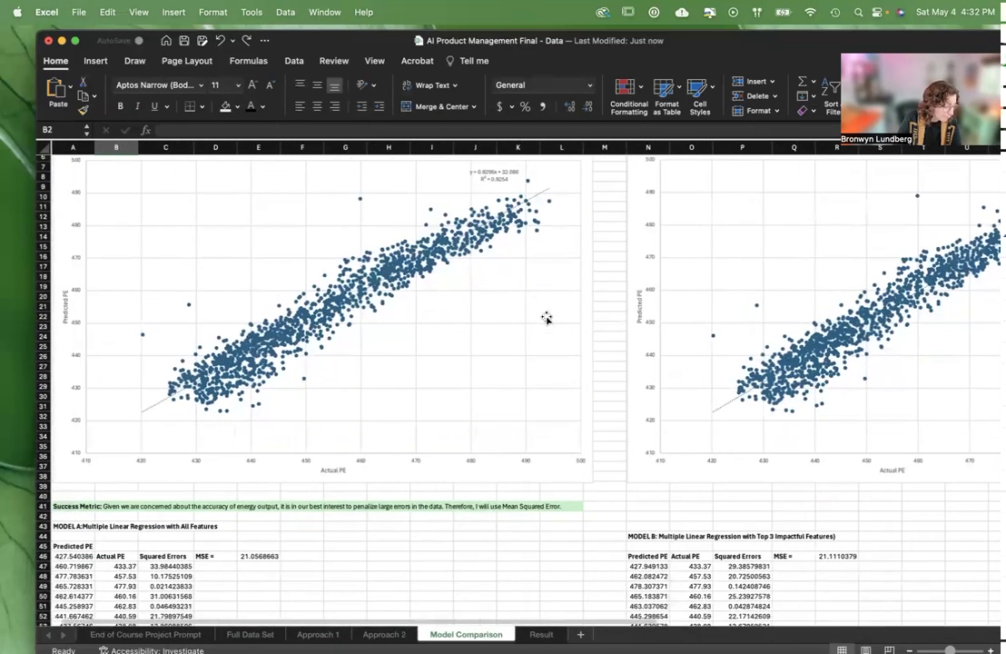
scroll(547, 317, "down", 1)
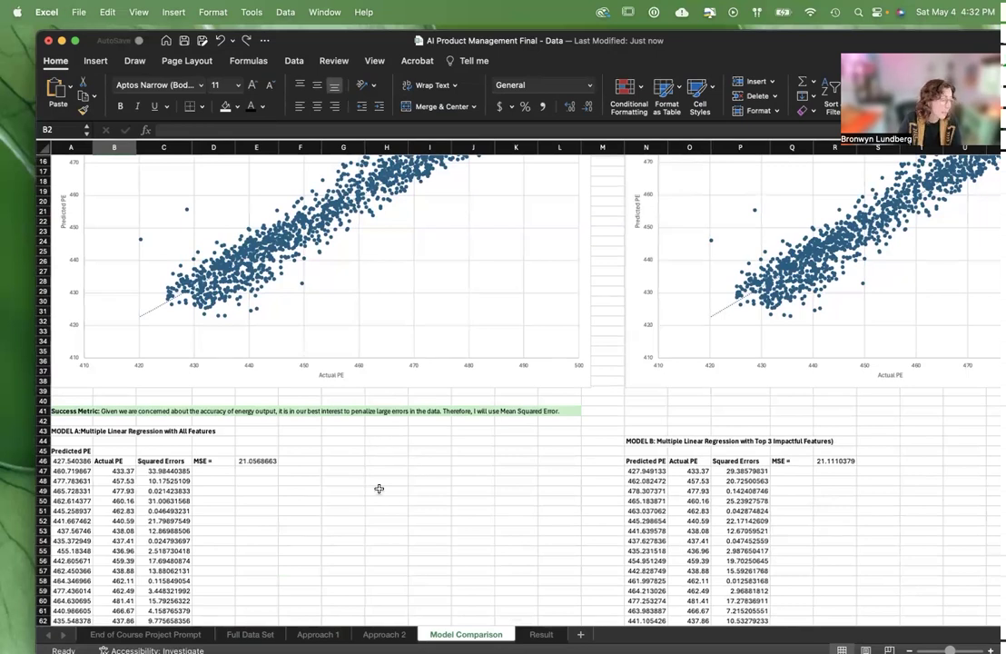
scroll(382, 484, "down", 3)
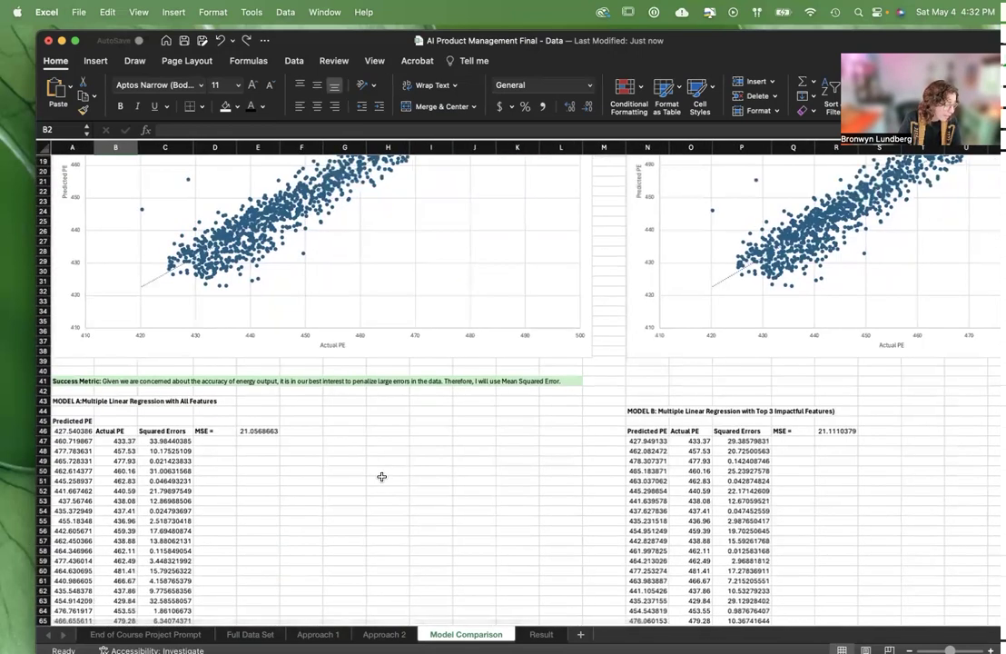
left_click(70, 421)
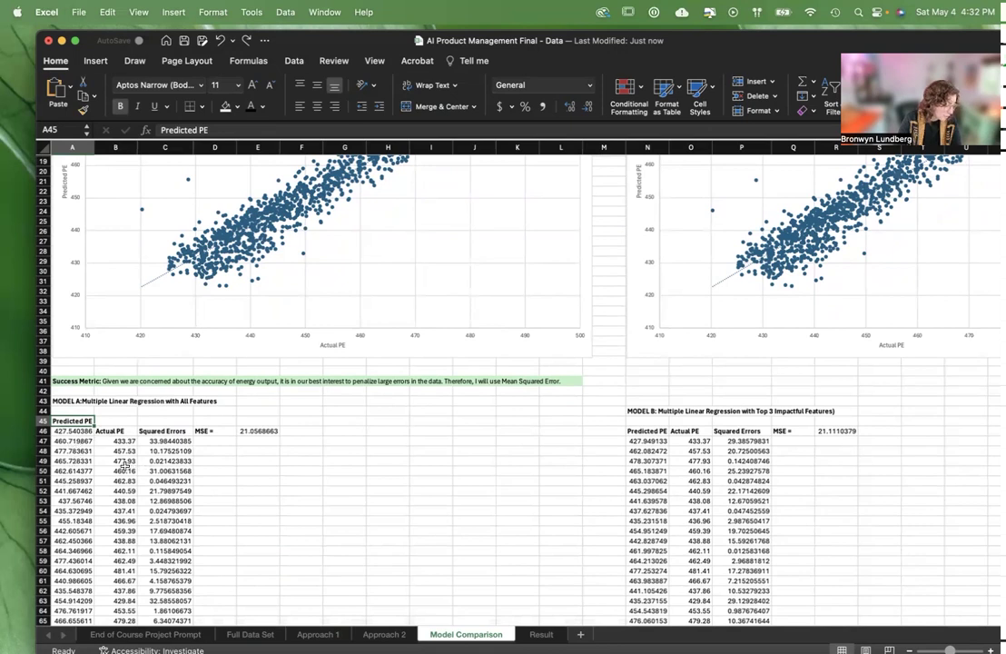
left_click(265, 430)
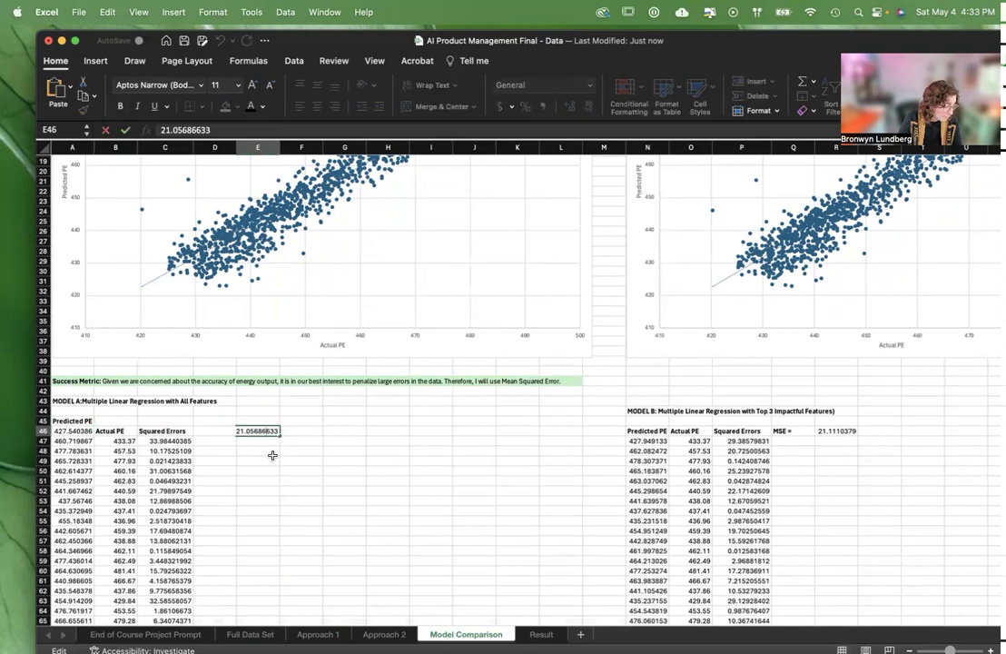
left_click(273, 460)
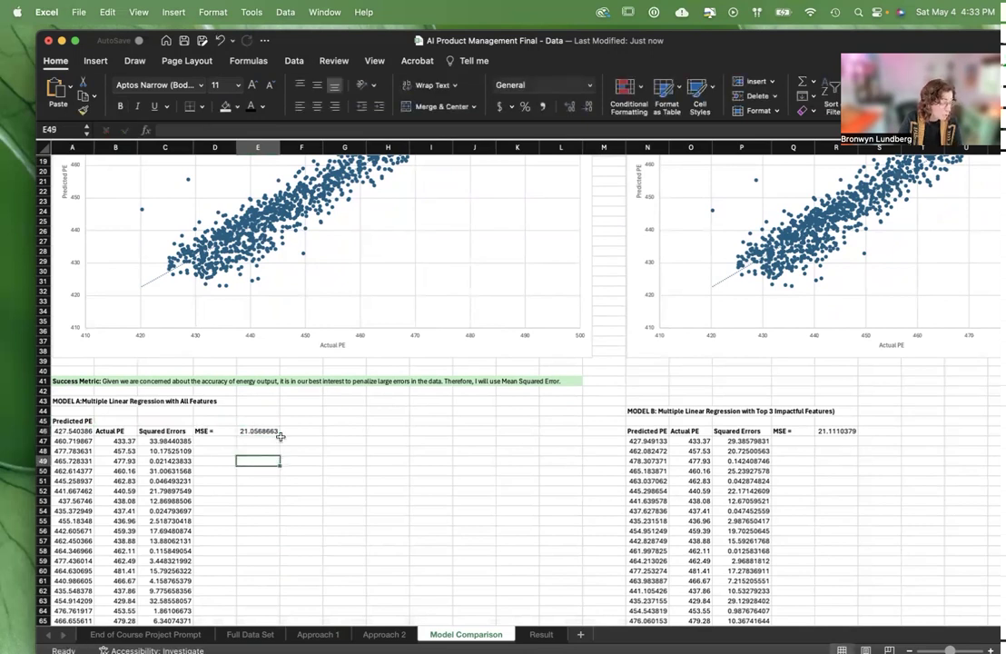
scroll(333, 436, "right", 10)
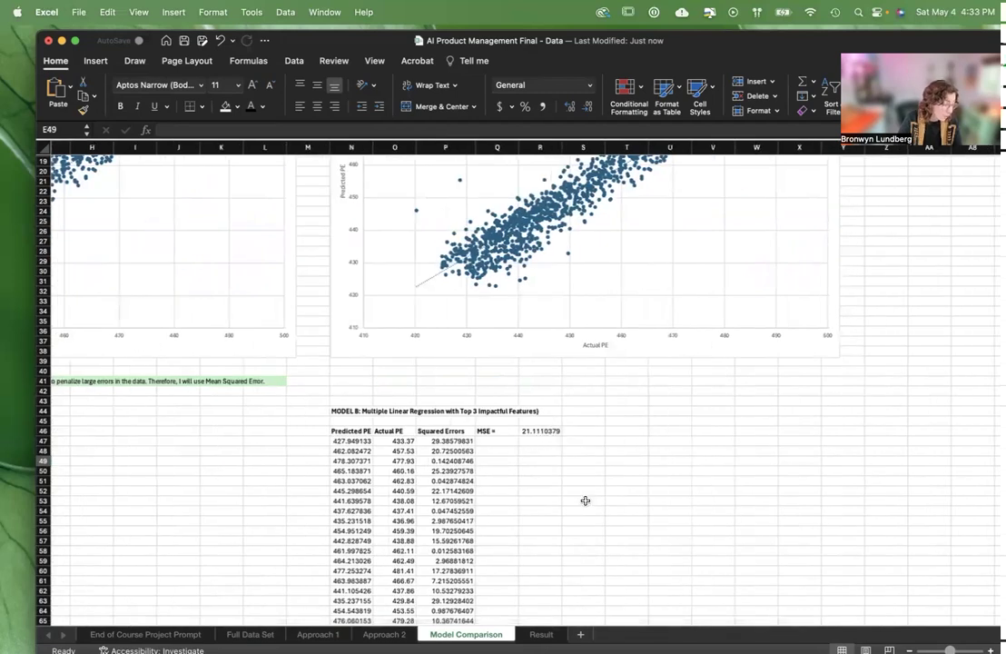
Display the Result sheet concluding Model A's MSE 21.05686633 beats Model B's 21.11103785
left_click(539, 635)
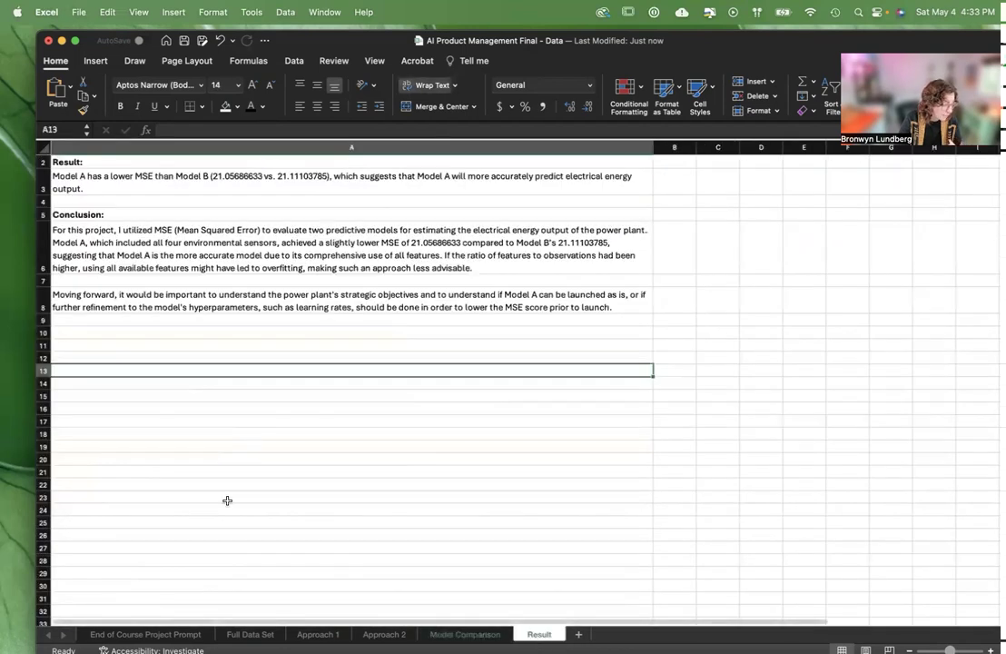